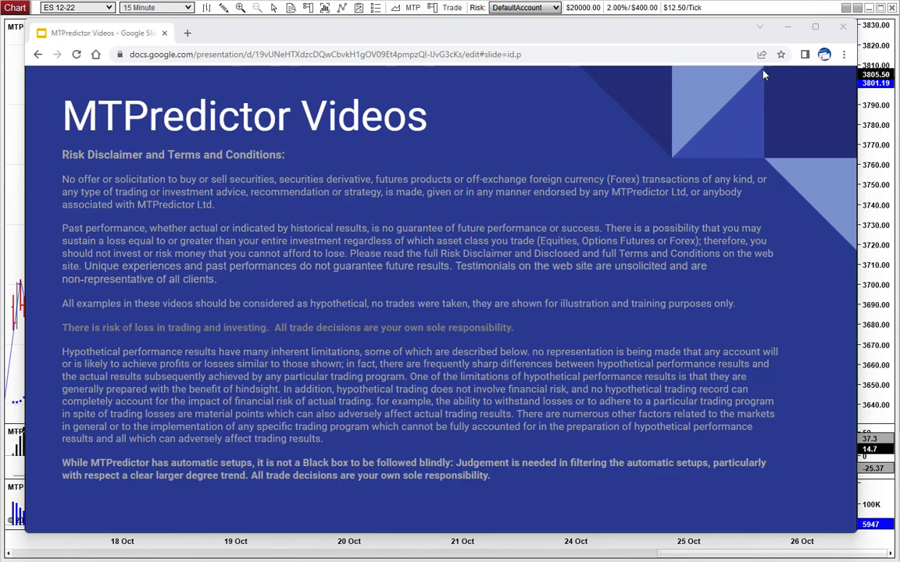
Minimize the Chrome slides window to reveal the ES 12-22 15-minute MTP chart.
click(787, 28)
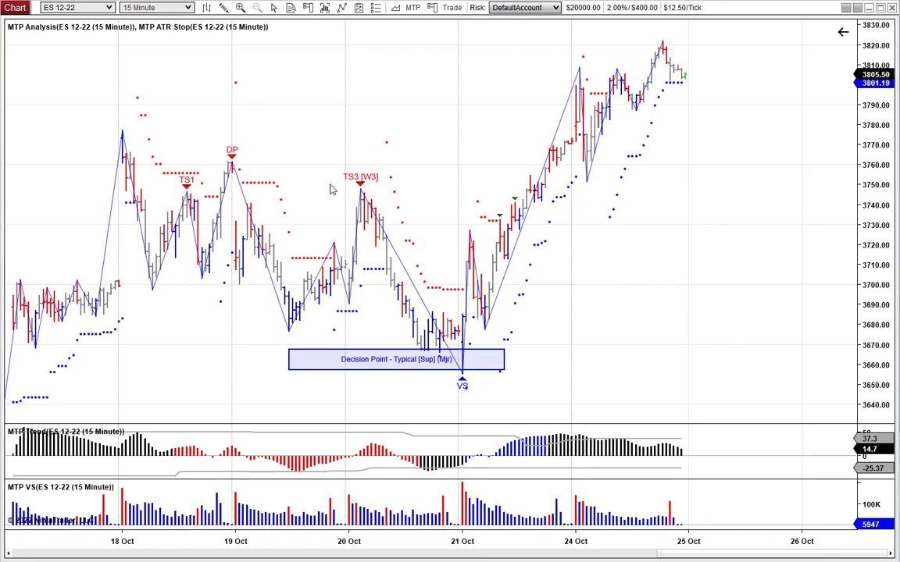
Switch the ES 12-22 chart interval to 3-minute bars.
scroll(386, 177, down, 3)
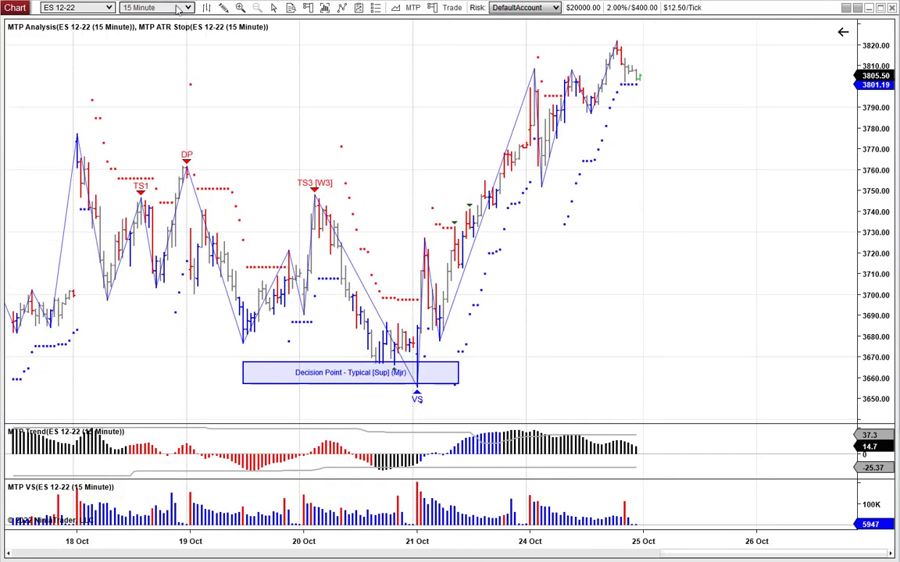
click(168, 8)
click(227, 24)
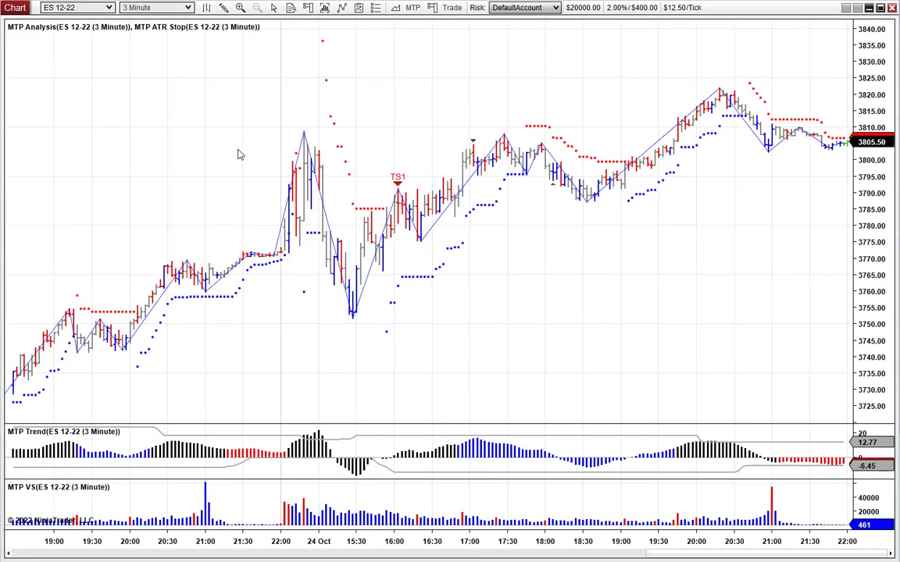
Pan the chart back to the 21 Oct TS3 [W3] signal bar.
scroll(370, 224, up, 15)
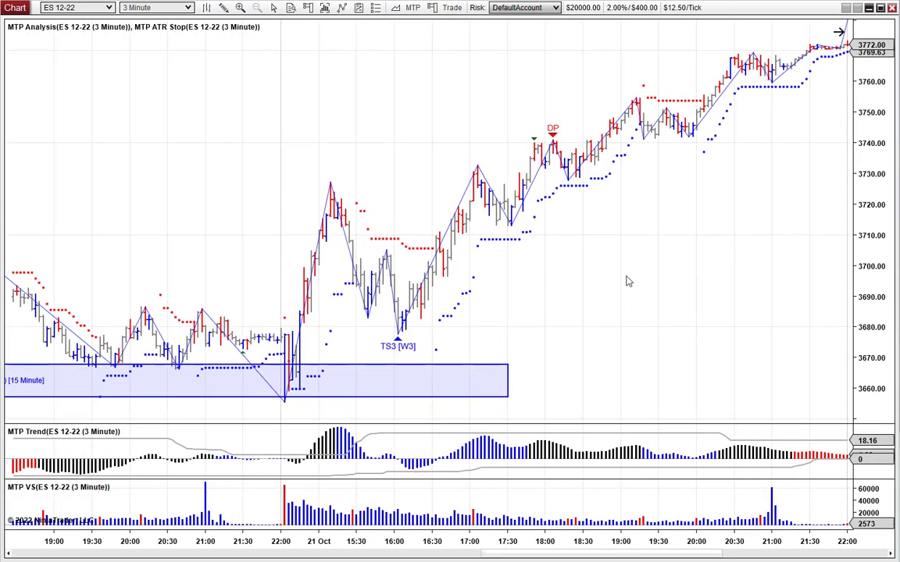
scroll(215, 245, up, 4)
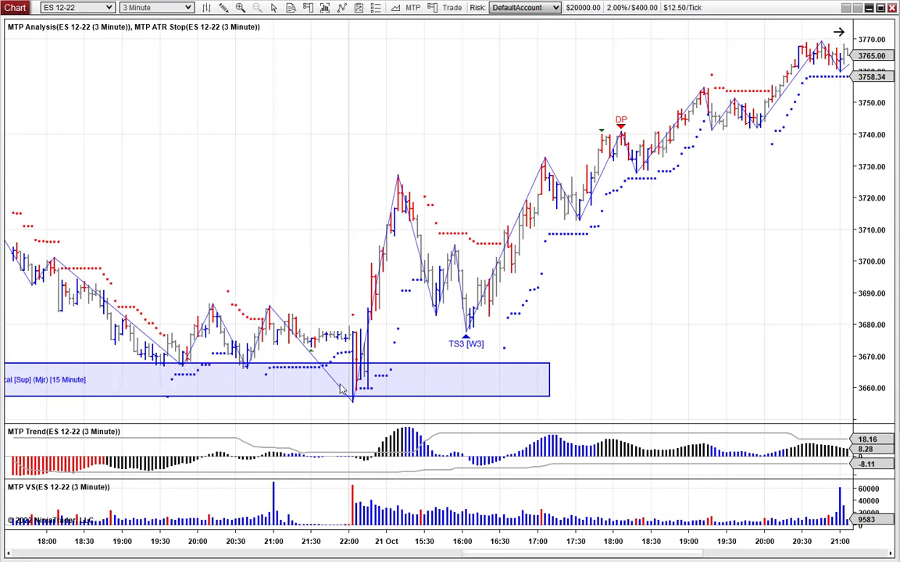
drag(575, 310, 436, 299)
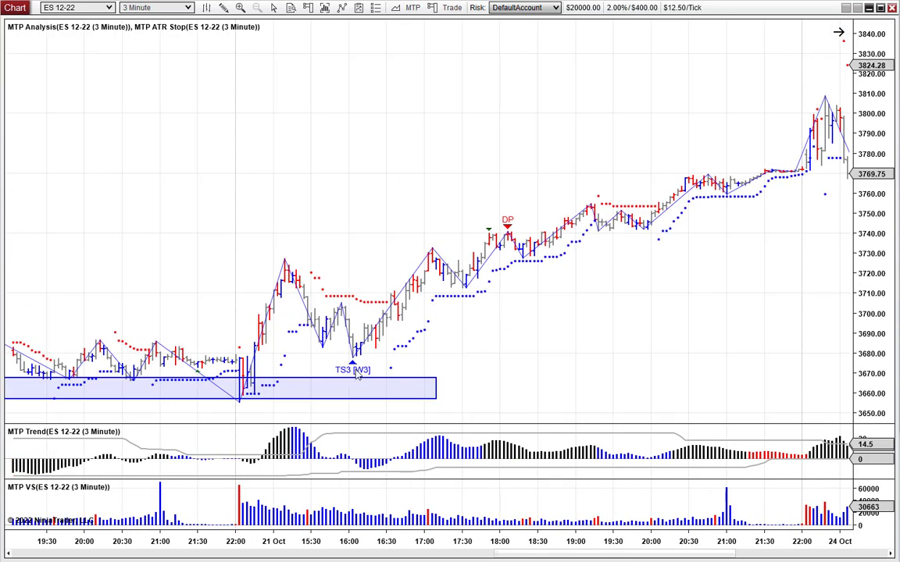
drag(356, 374, 282, 354)
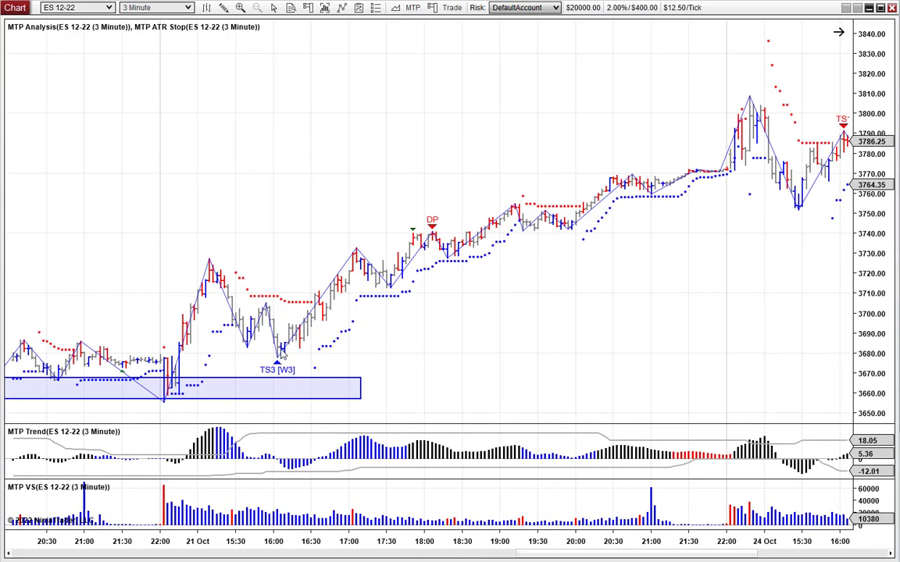
Analyze the long trade setup at the TS3 bar with the profit target lowered to 3771.00.
right_click(283, 351)
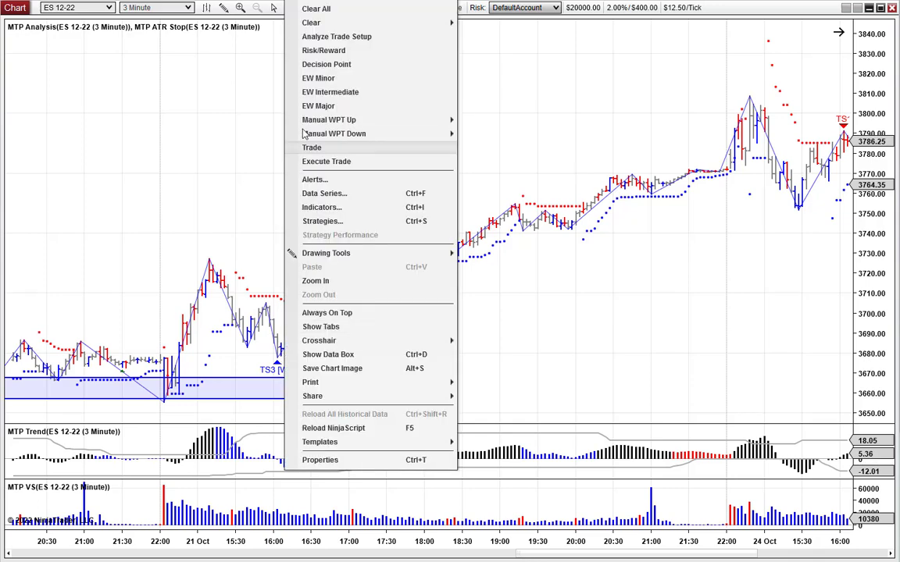
click(314, 38)
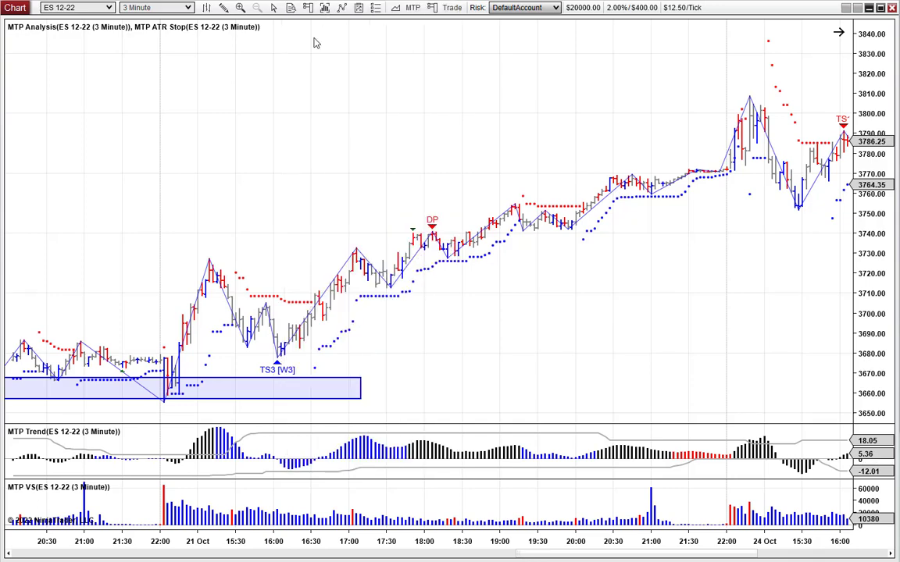
scroll(514, 318, down, 5)
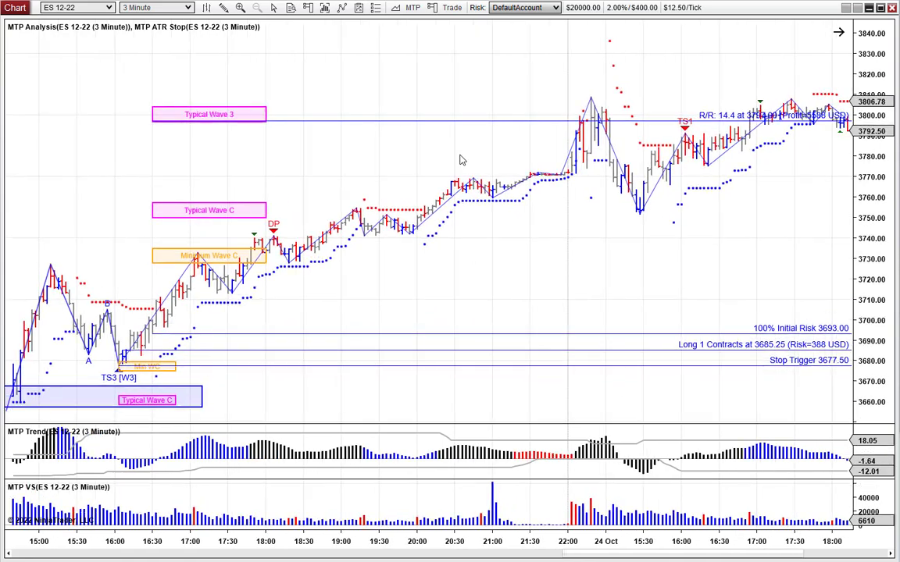
drag(460, 118, 456, 173)
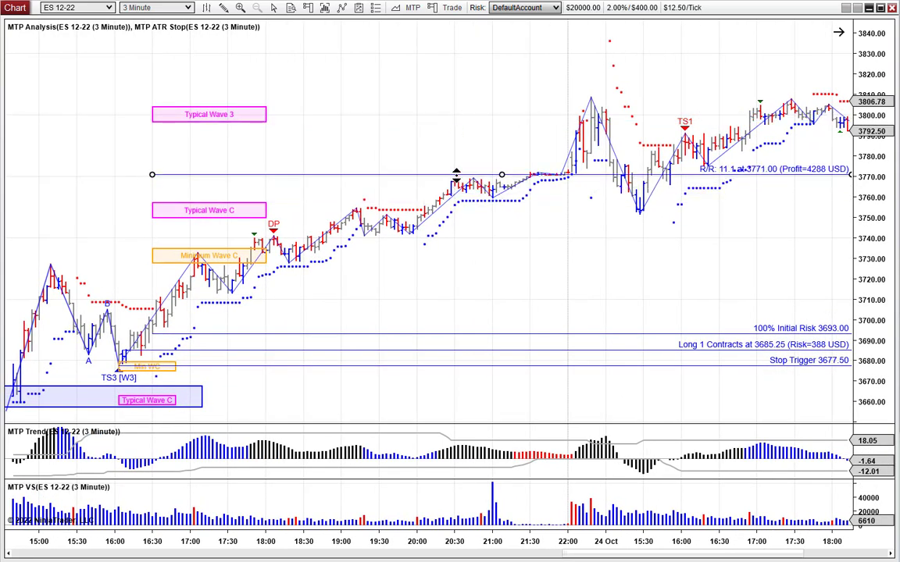
scroll(451, 283, down, 3)
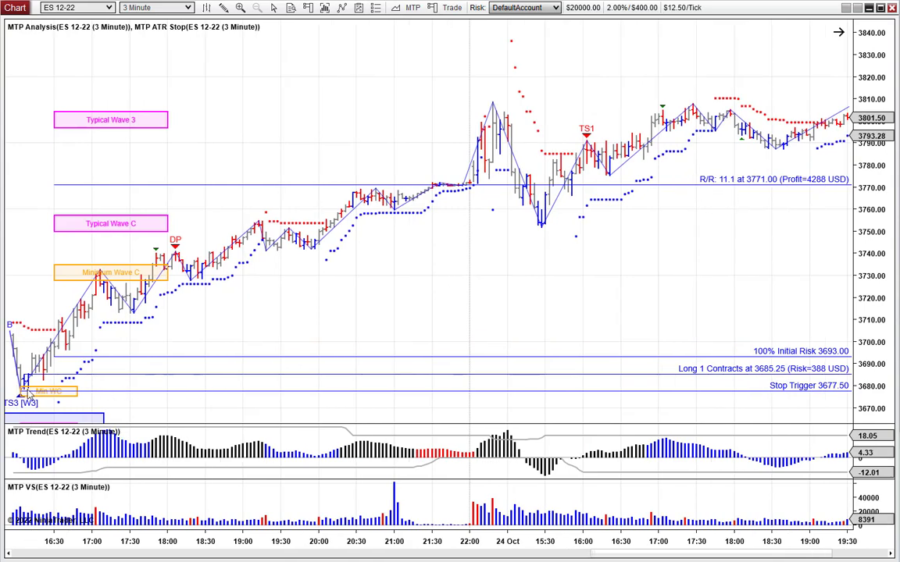
scroll(342, 277, up, 1)
scroll(343, 277, up, 6)
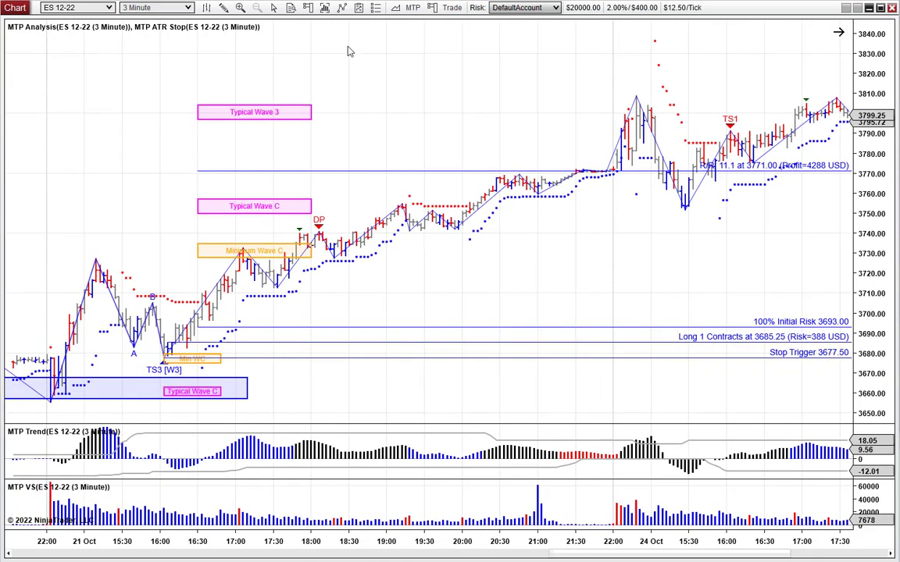
Clear all analysis drawings from the chart and bring up the period choices.
right_click(364, 79)
click(329, 78)
right_click(360, 79)
click(392, 122)
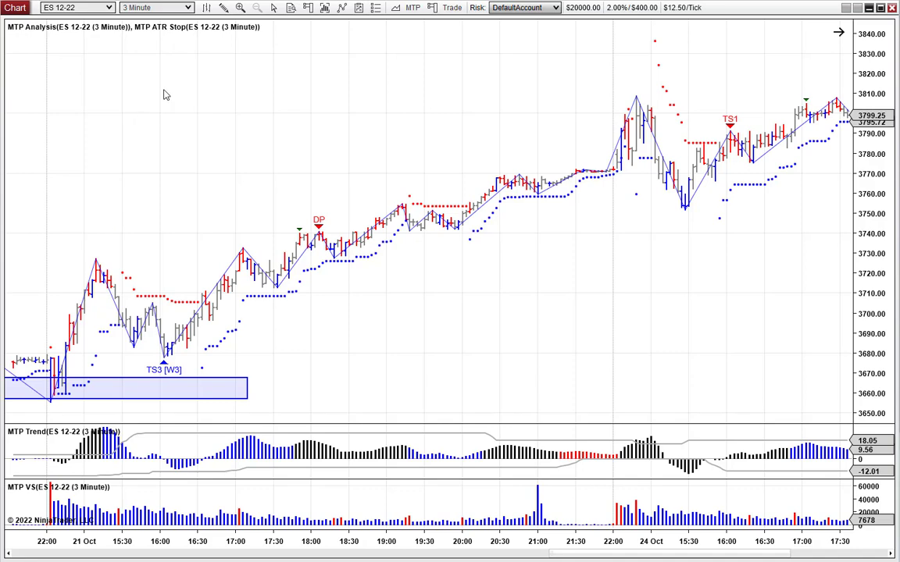
click(188, 7)
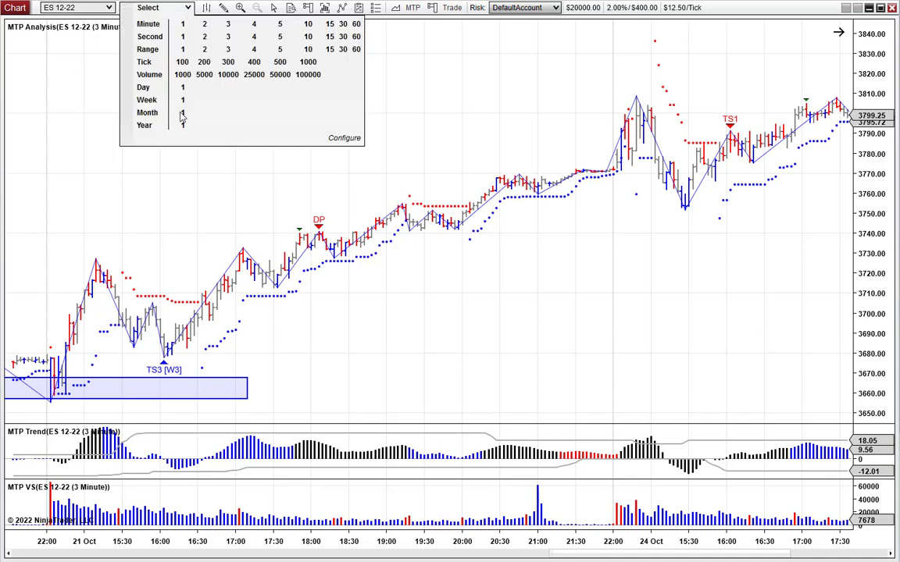
Switch the chart to 15-minute bars and pan back to show bars from 13 Oct.
click(330, 25)
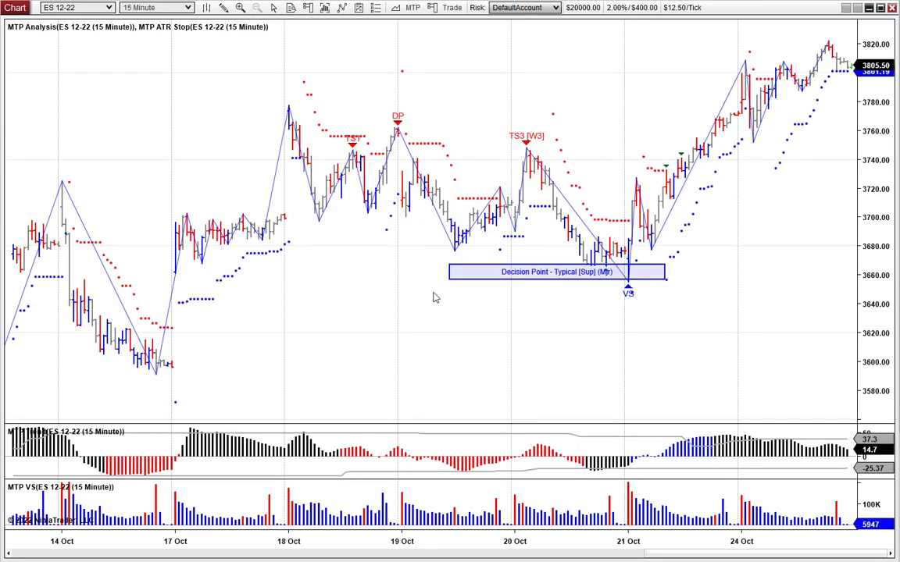
drag(381, 344, 337, 358)
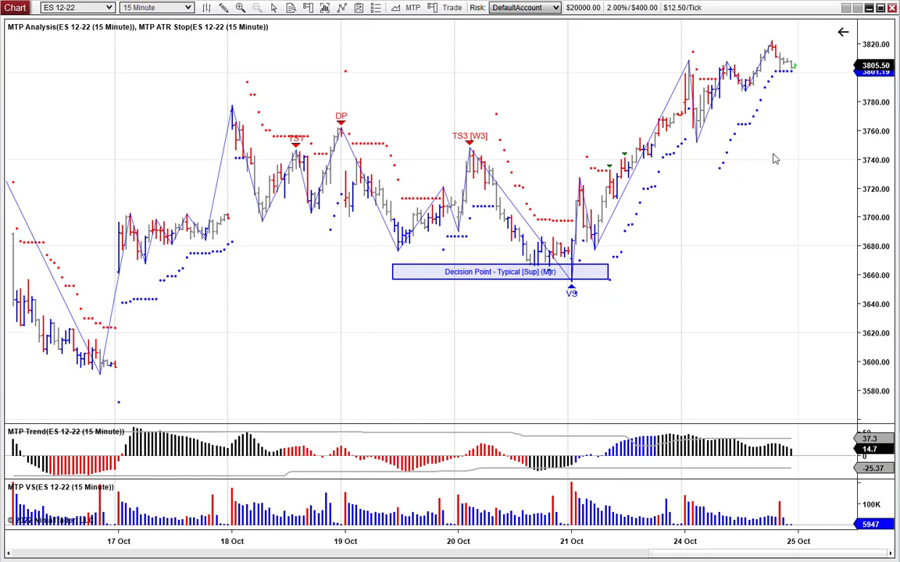
drag(616, 337, 556, 354)
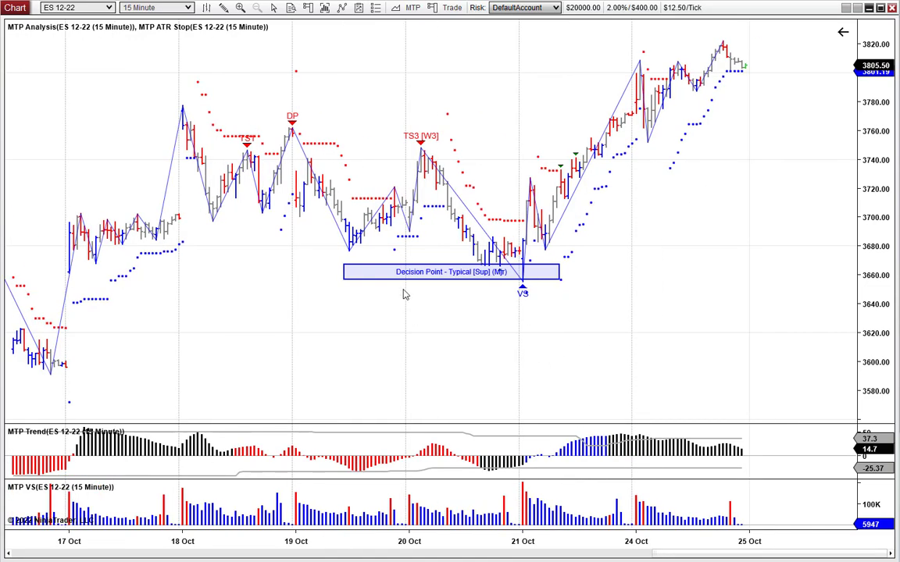
drag(314, 300, 548, 331)
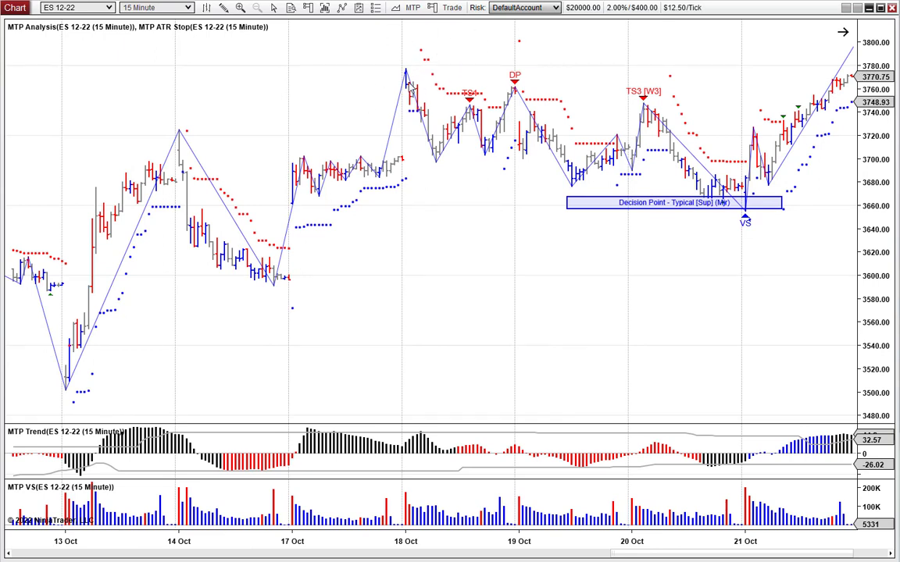
Add a Decision Point zone at the 18 Oct high, then pan to the bars through 25 Oct.
right_click(405, 72)
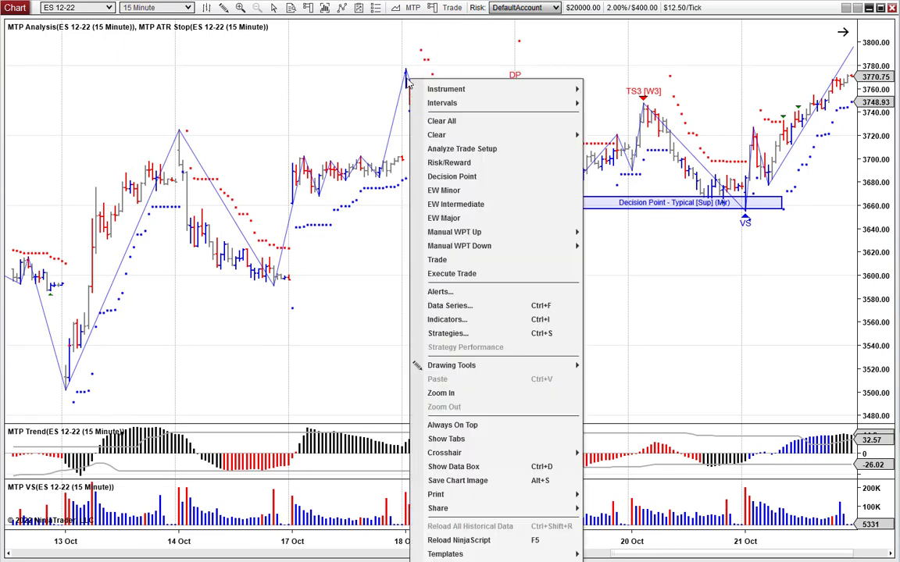
click(465, 177)
drag(450, 292, 251, 327)
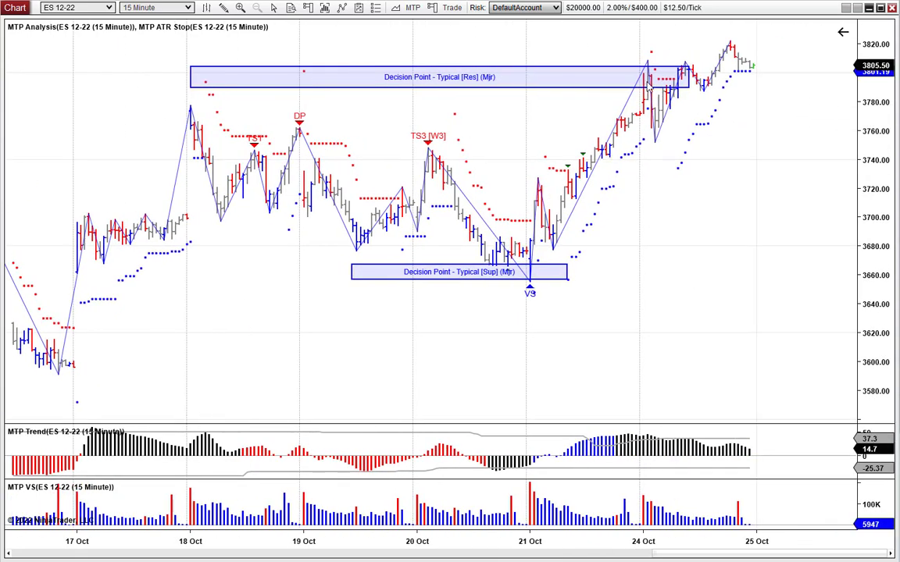
On 3-minute bars, shorten the blue decision-point zone to end near 15:30 on 24 Oct.
click(159, 11)
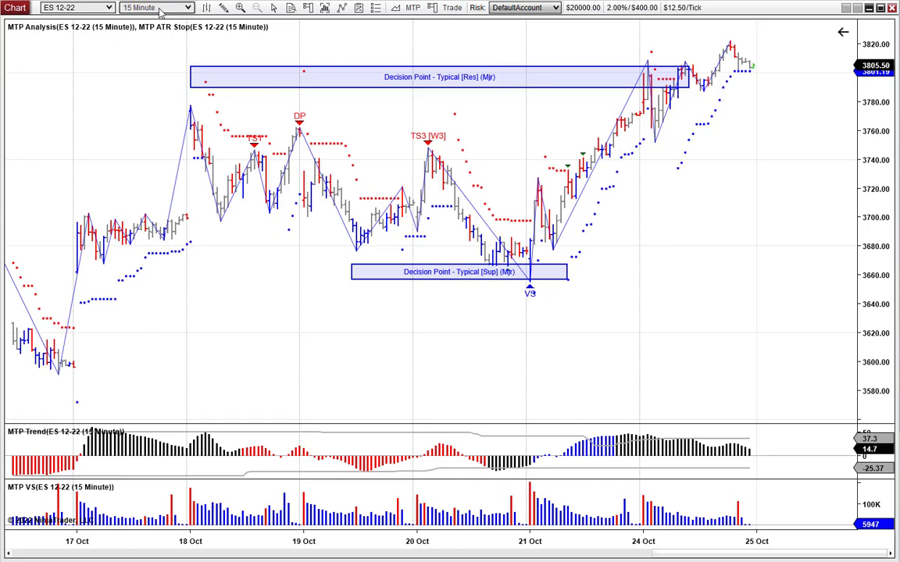
click(228, 25)
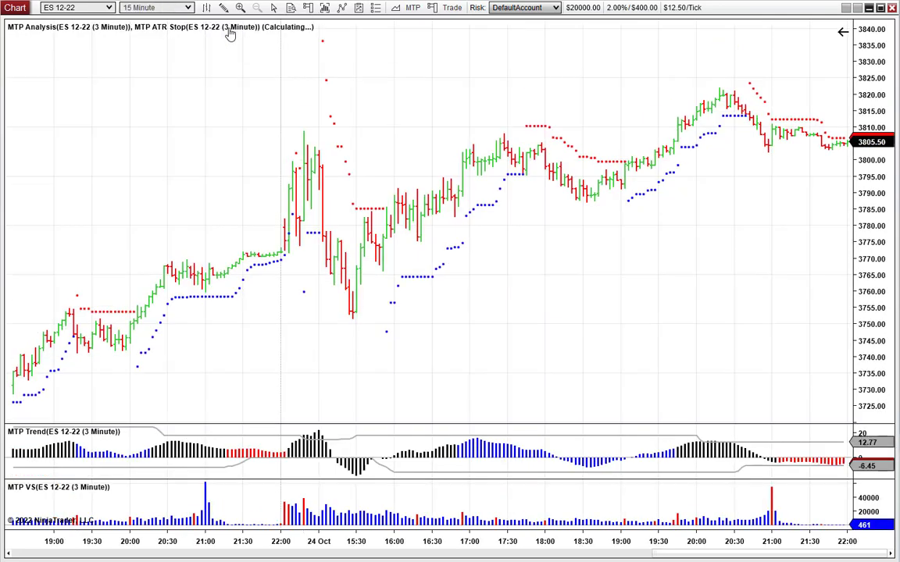
click(518, 146)
drag(519, 148, 364, 146)
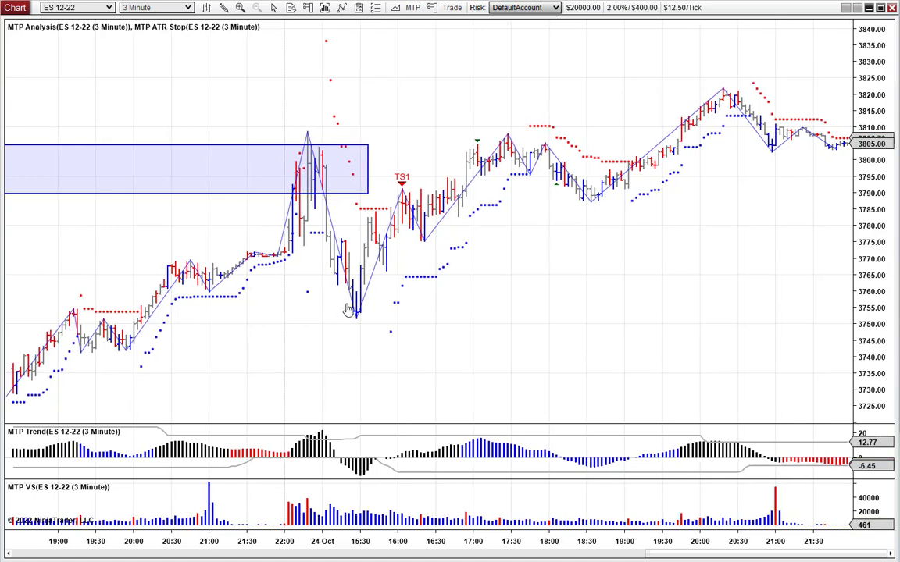
Pan the chart across earlier days and on to the latest bars with the 24 Oct TS1 signal.
drag(293, 313, 759, 243)
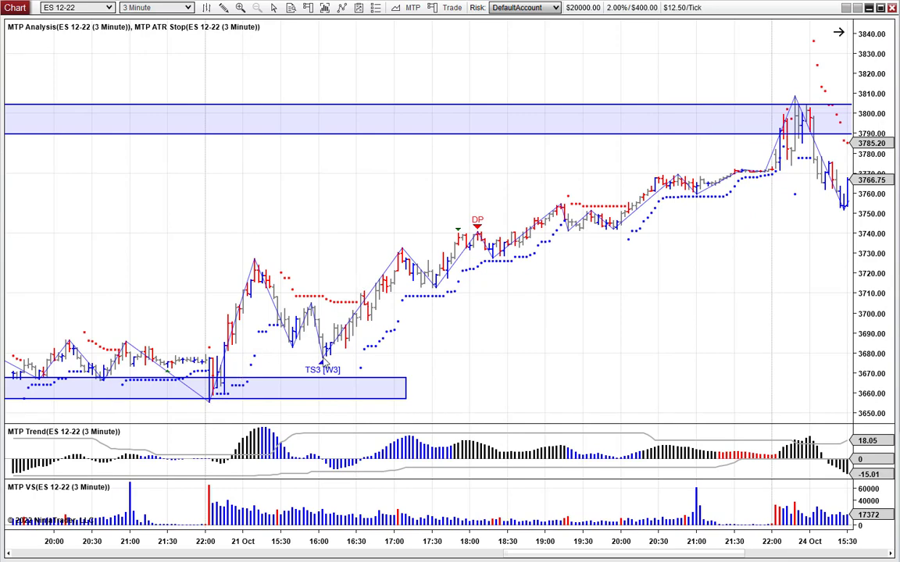
drag(521, 326, 316, 113)
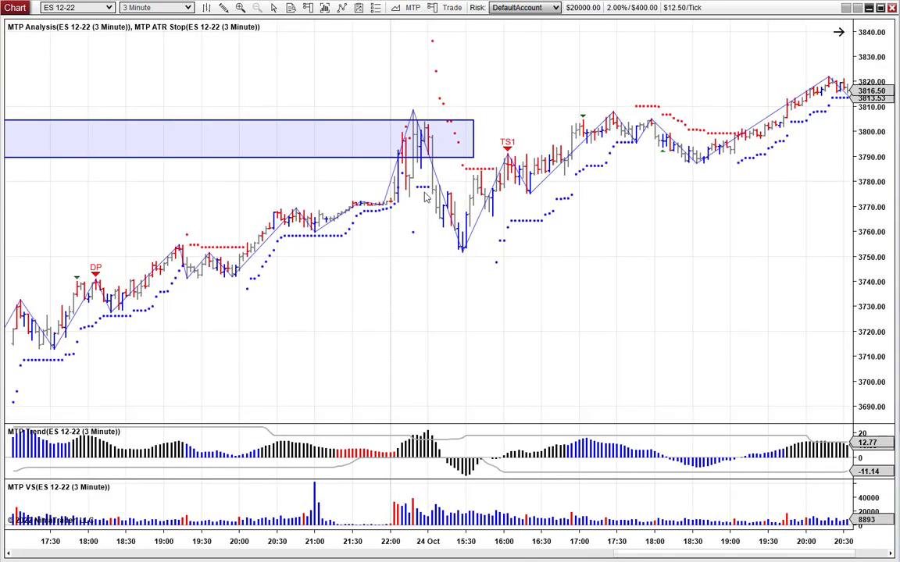
drag(496, 273, 399, 292)
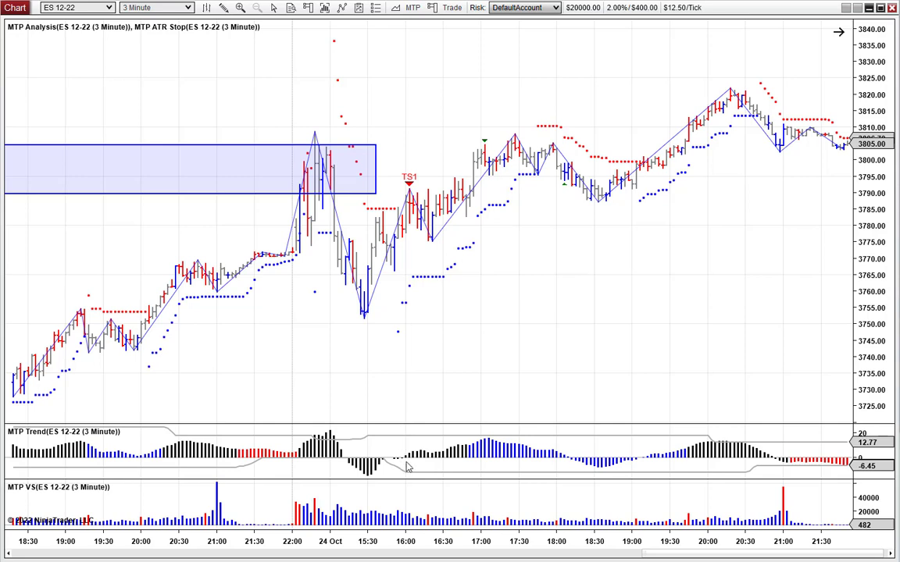
right_click(415, 221)
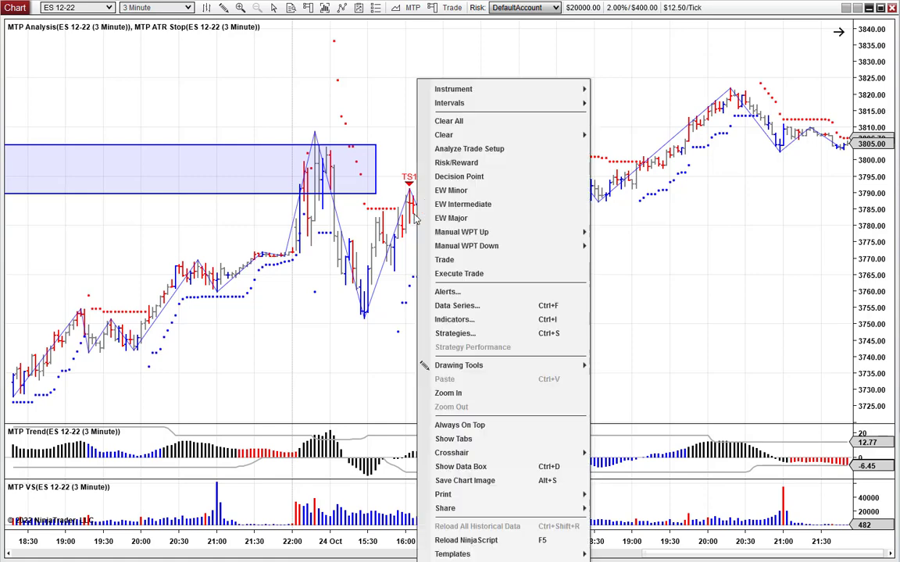
click(453, 148)
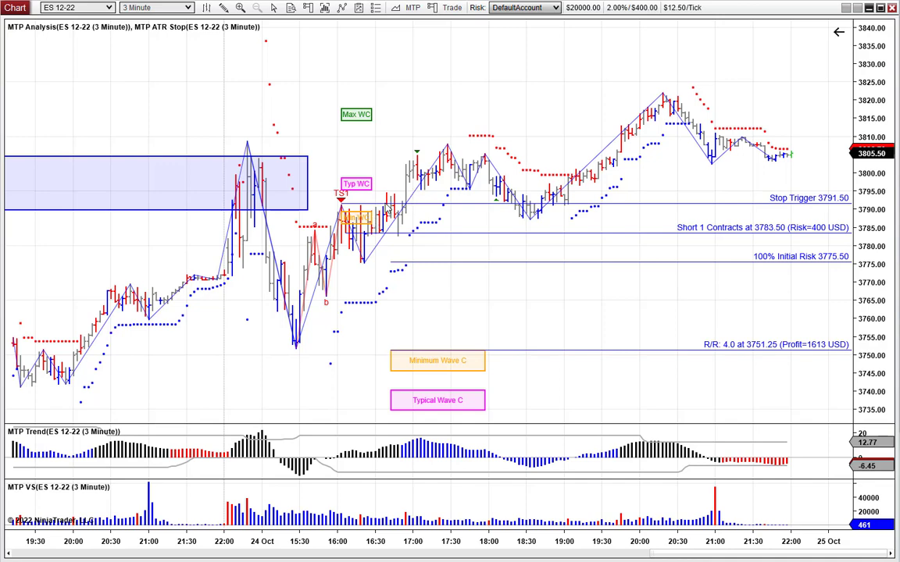
right_click(378, 196)
click(408, 122)
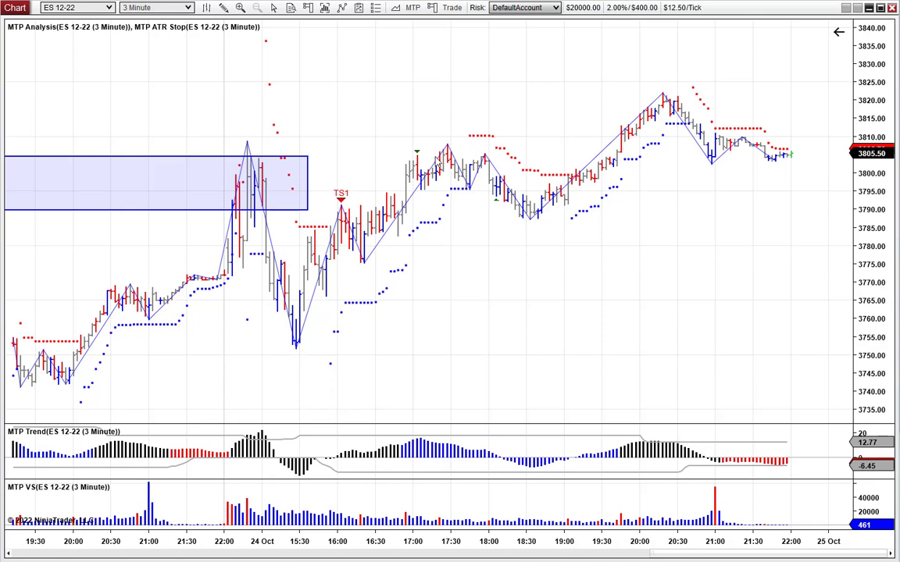
Project a short trade setup for the TS3 [W3] signal: entry 3798.00, stop trigger 3805.00.
right_click(421, 174)
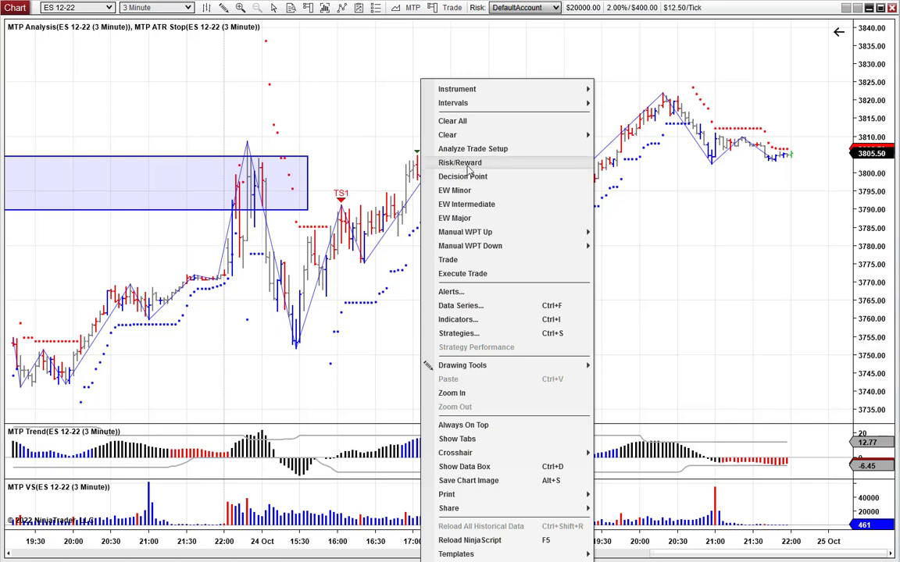
click(426, 148)
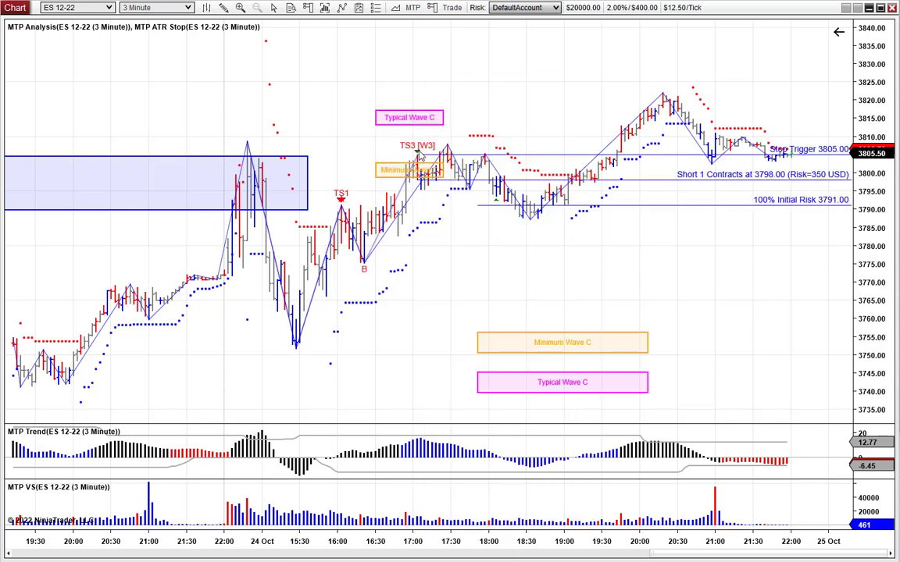
drag(419, 153, 655, 271)
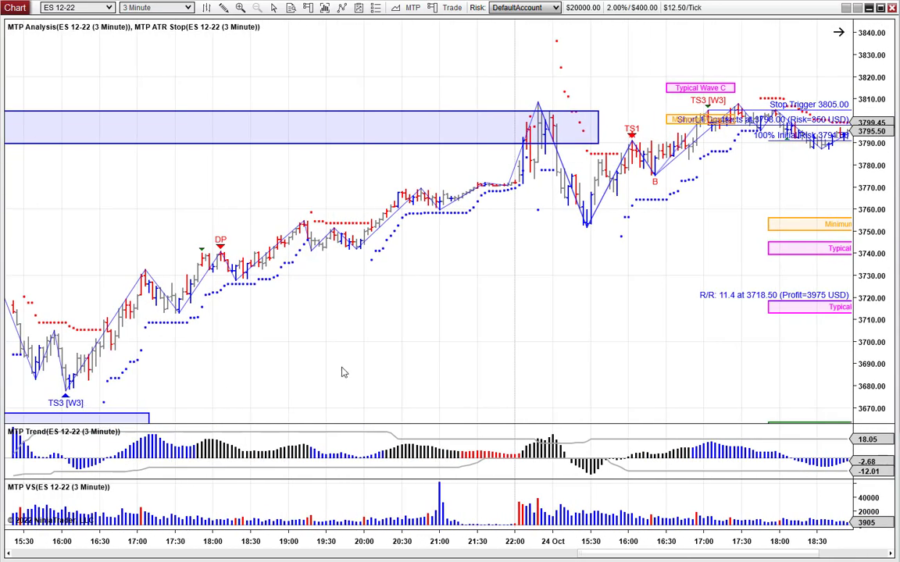
scroll(222, 380, down, 10)
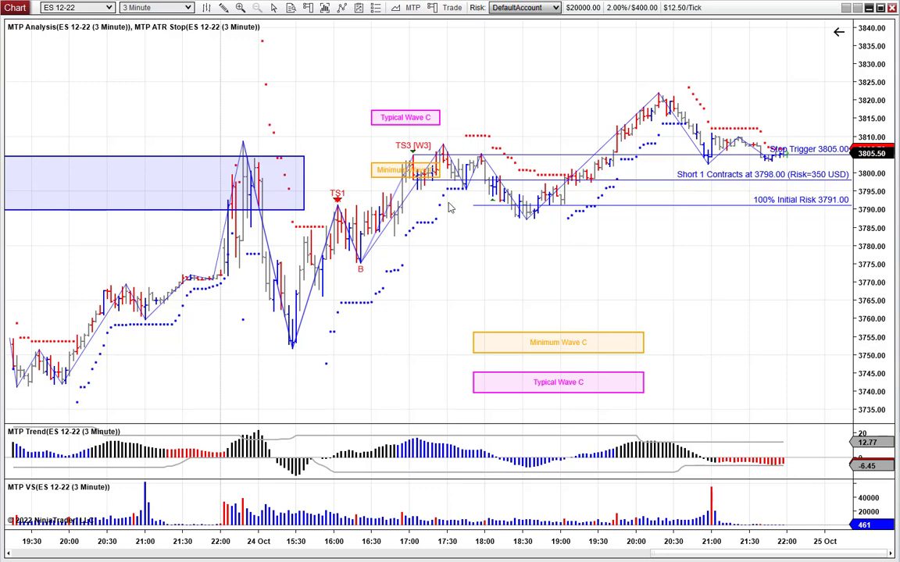
Clear all analysis drawings and scroll back toward the 21 Oct TS3 [W3] signal.
right_click(430, 234)
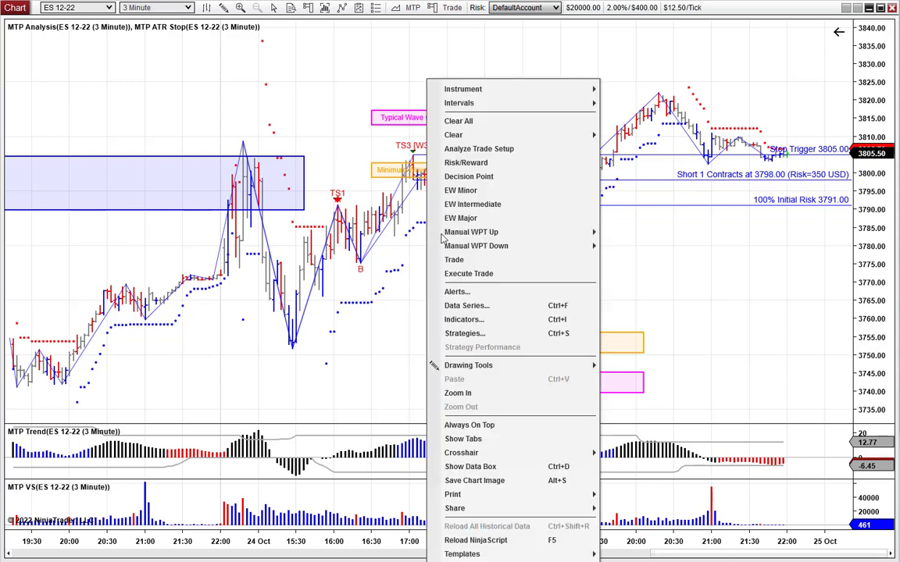
click(451, 123)
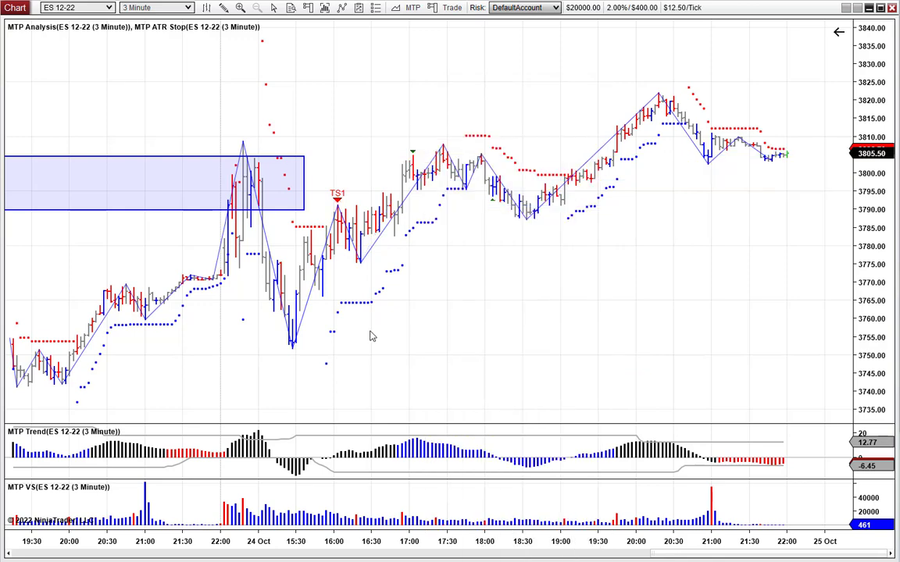
scroll(370, 335, up, 5)
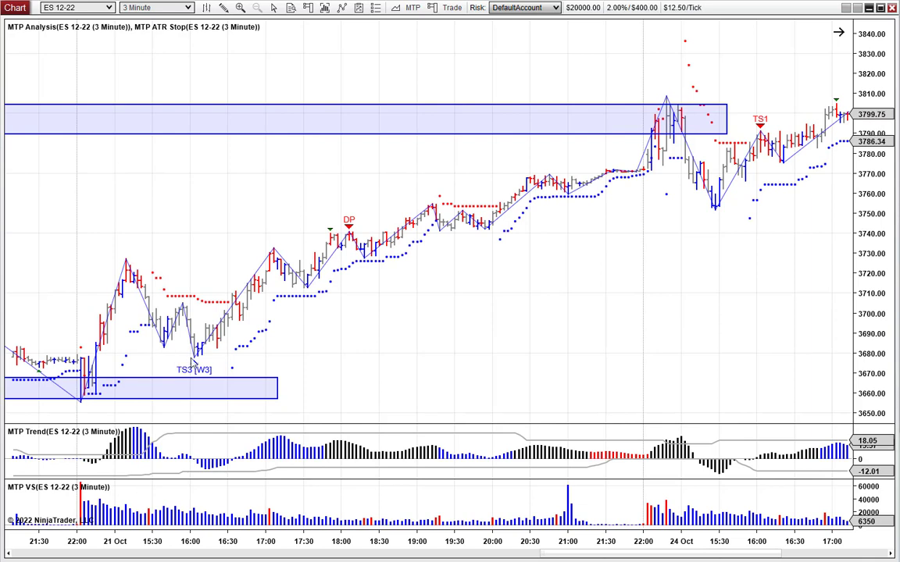
Project a long setup at the TS3 [W3] low: entry 3685.25, target 3770.75, 11.0 R/R.
right_click(206, 337)
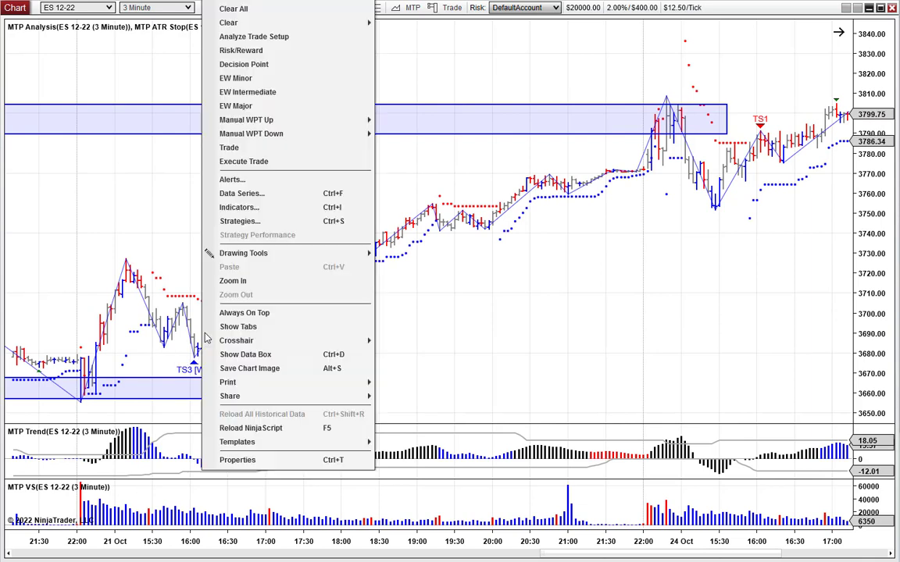
click(251, 37)
drag(735, 122, 673, 182)
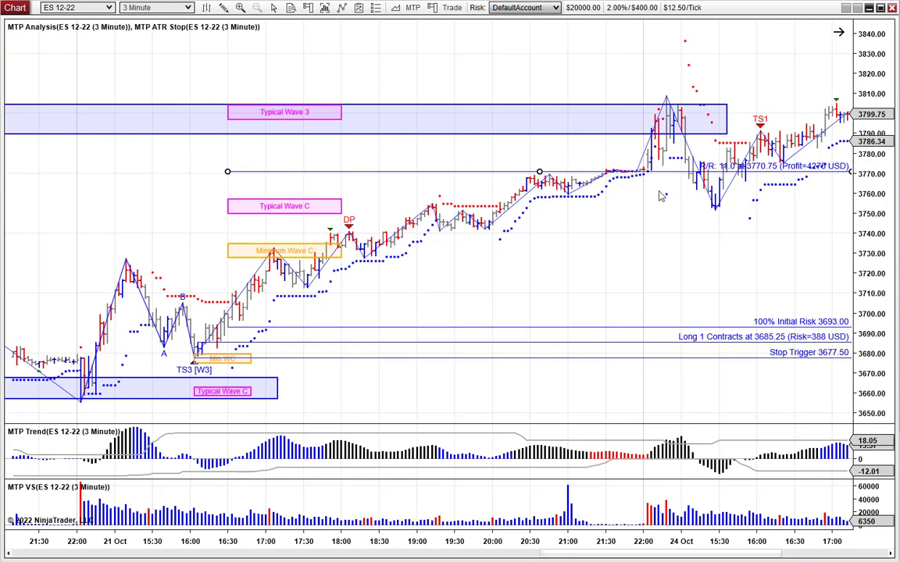
Clear all projections and pan to the latest bars around the 24 Oct TS1 signal.
right_click(617, 242)
click(525, 222)
right_click(525, 222)
click(561, 123)
drag(611, 217, 193, 267)
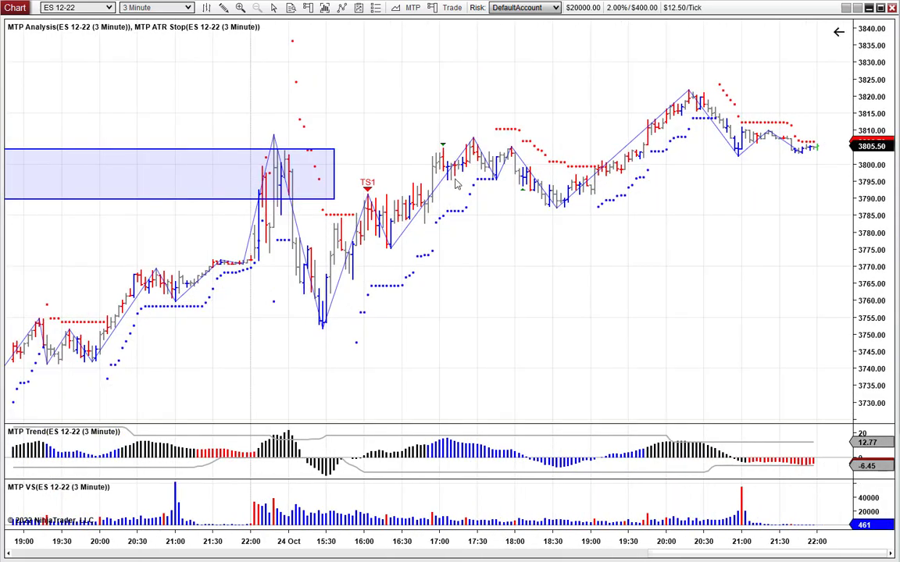
Project a short setup at the 24 Oct TS3 [W3] high: entry 3798.00, stop trigger 3805.00.
right_click(447, 78)
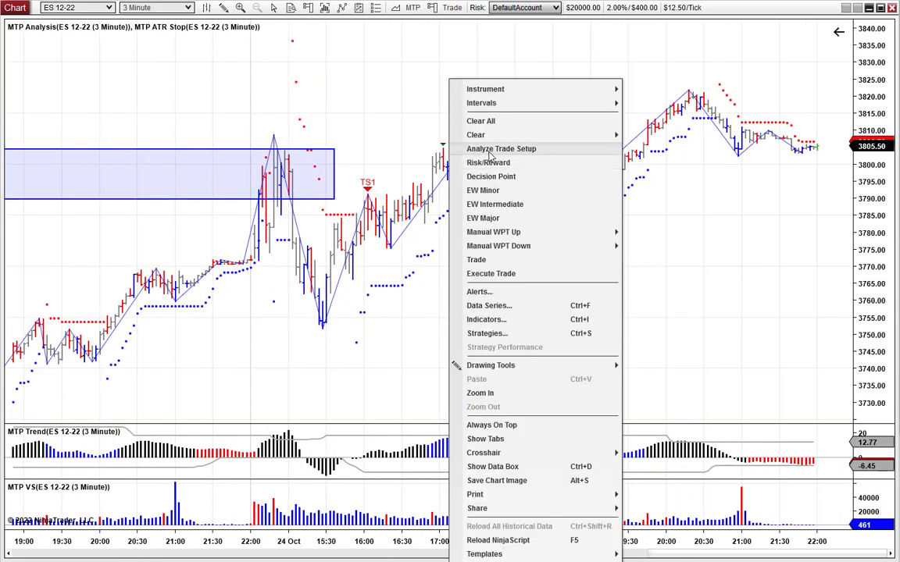
click(444, 144)
right_click(402, 144)
click(435, 139)
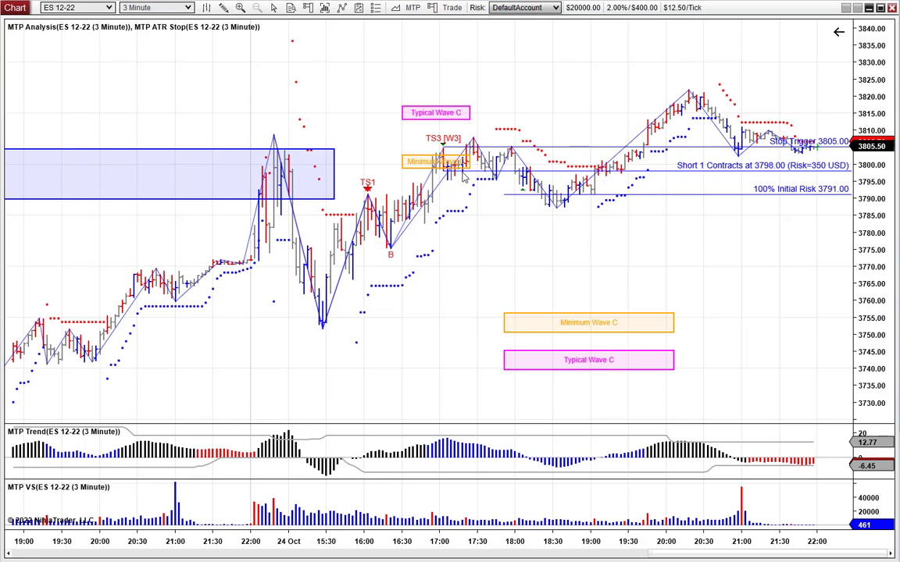
Clear all projections and pan back to the earlier DP and TS3 [W3] signals.
right_click(398, 231)
click(438, 119)
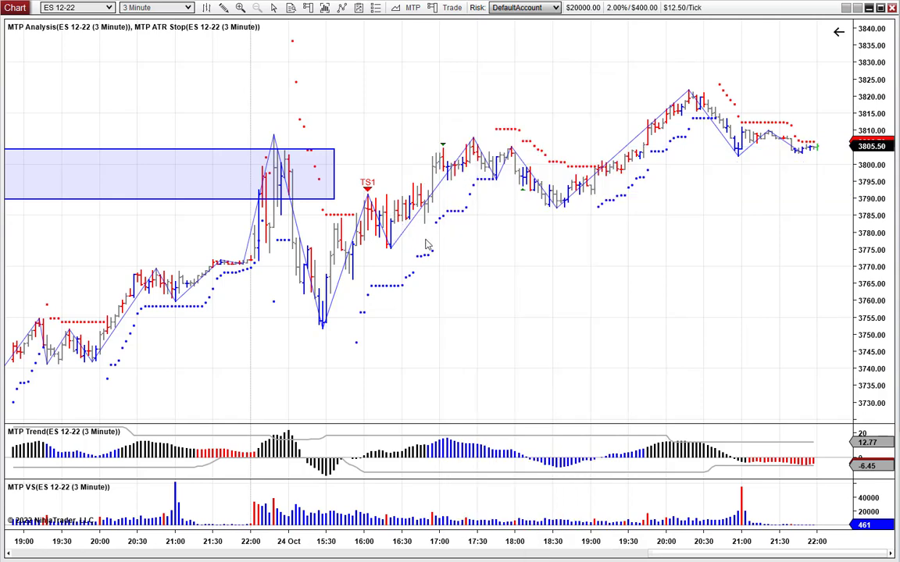
drag(387, 302, 693, 257)
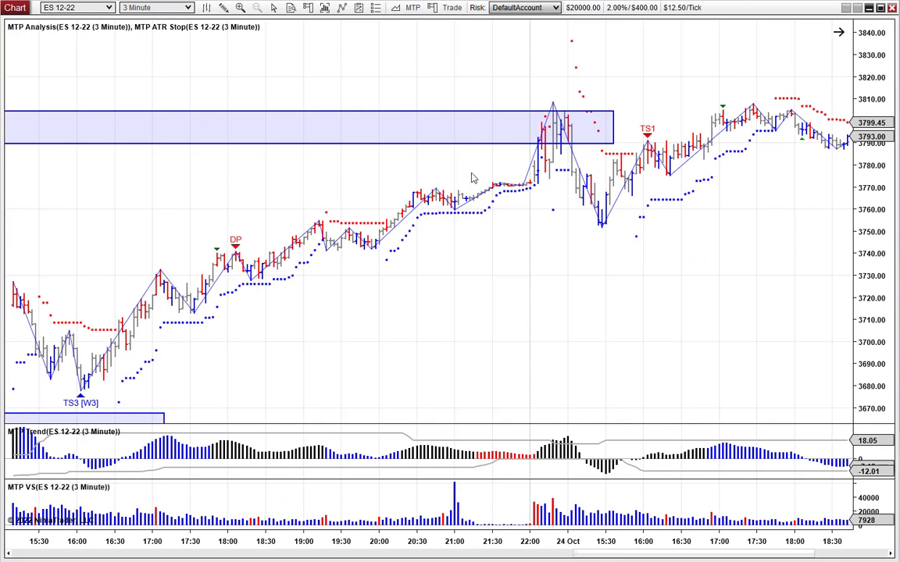